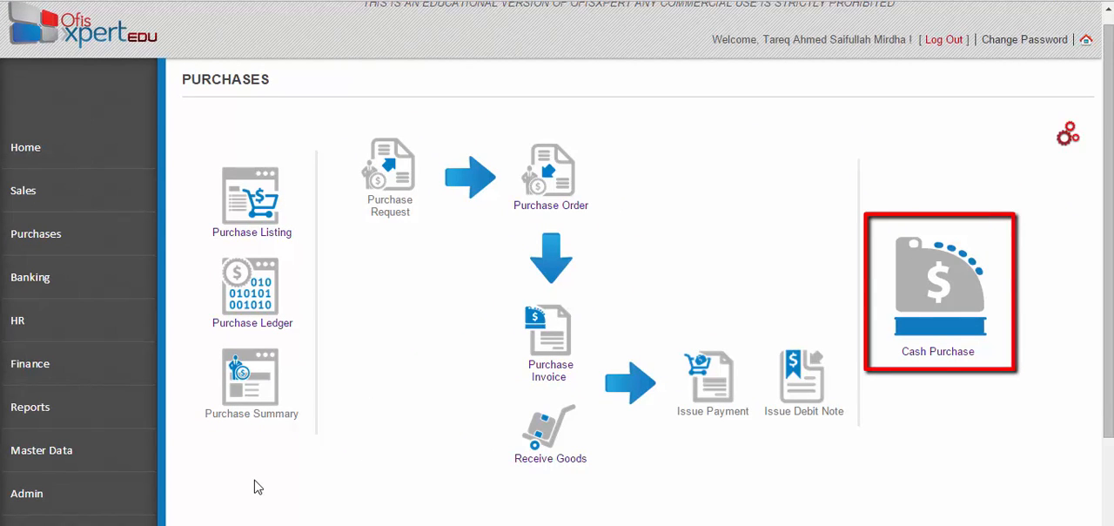
- Start a new purchase invoice in the Purchases module for vendor VTEST1 | Test Vendor
left_click(83, 248)
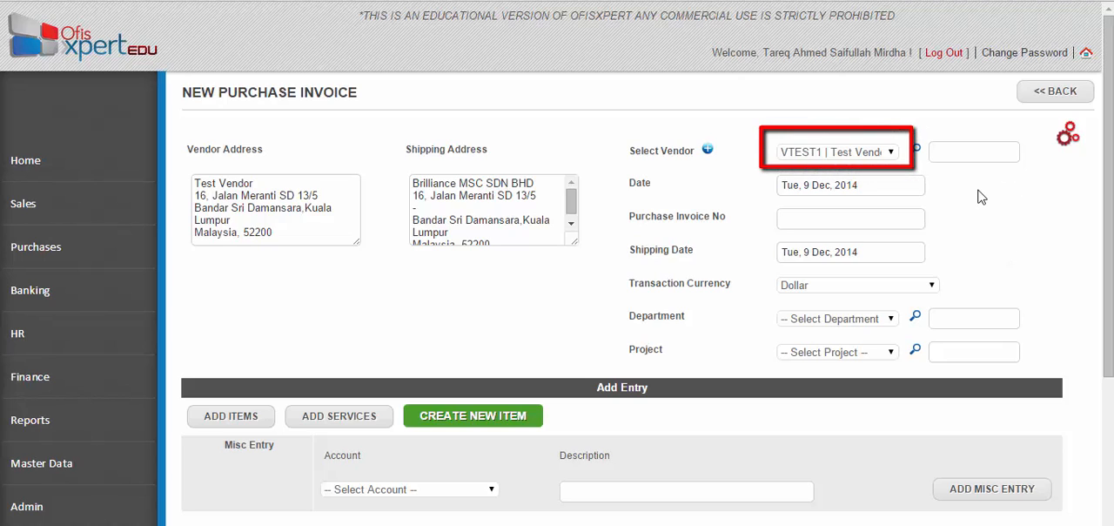
left_click(891, 152)
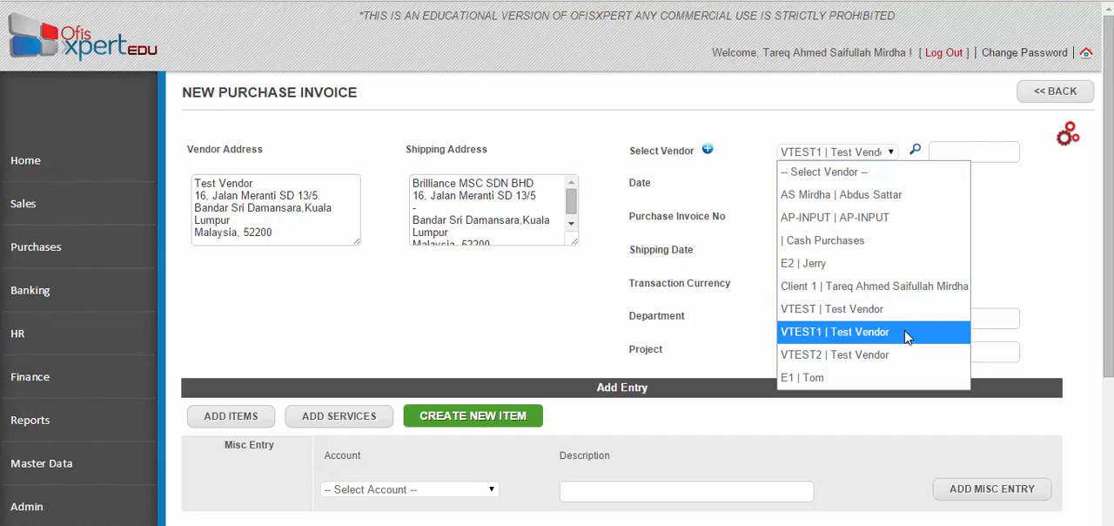
left_click(1034, 287)
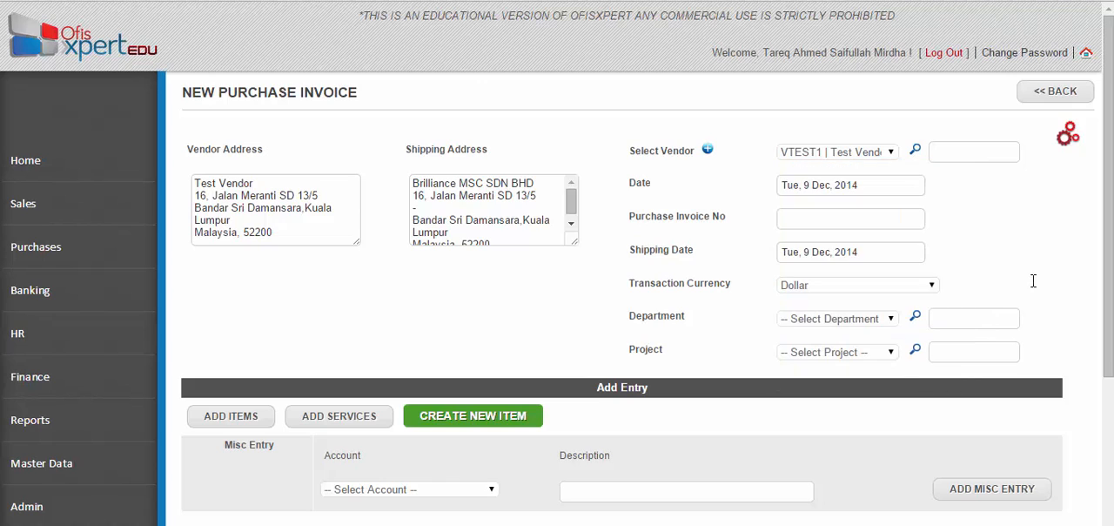
- Enter the purchase invoice number and set the shipping date to Wed, Dec 10, 2014
left_click(894, 180)
left_click(893, 180)
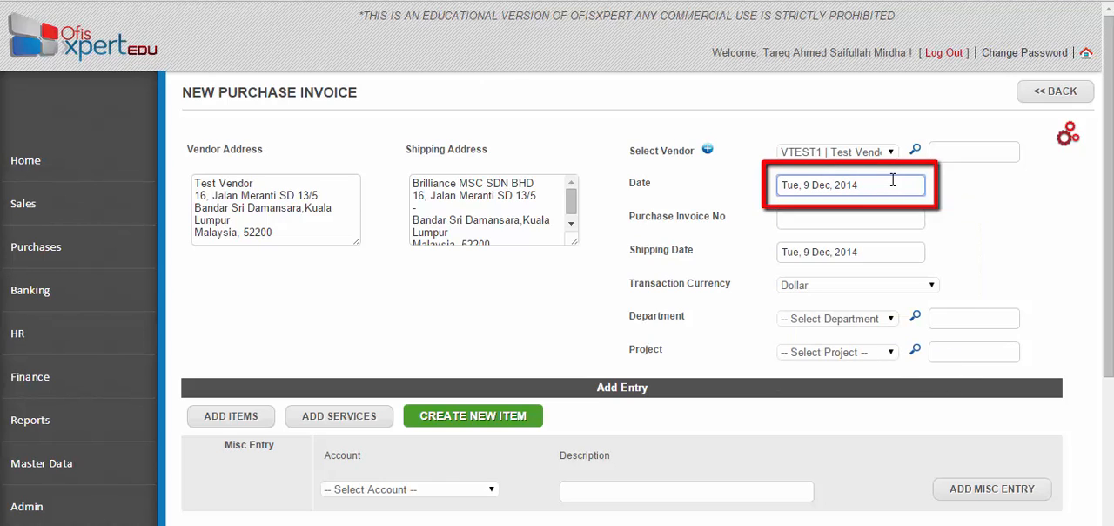
left_click(870, 218)
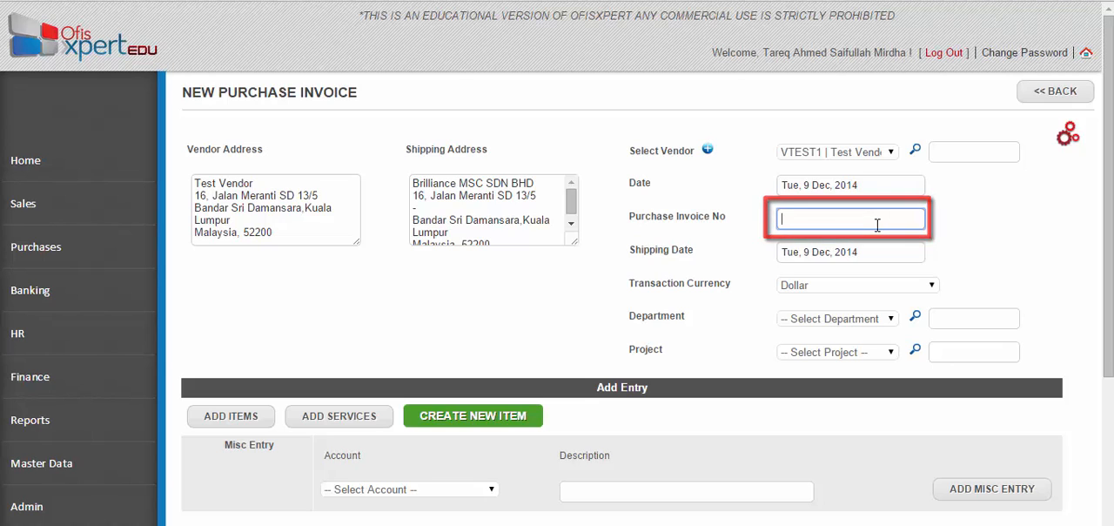
type("123edaerf")
left_click(874, 251)
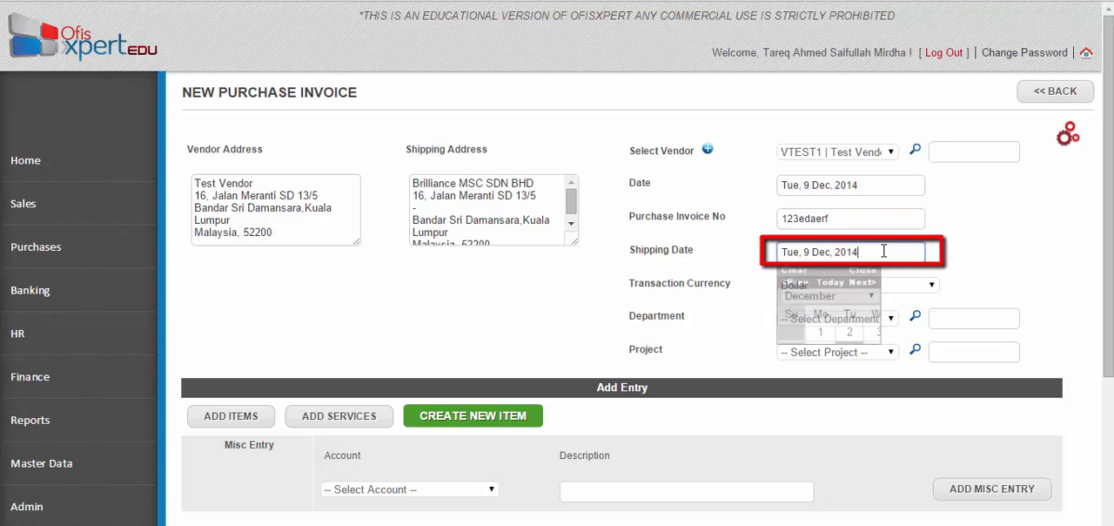
left_click(893, 352)
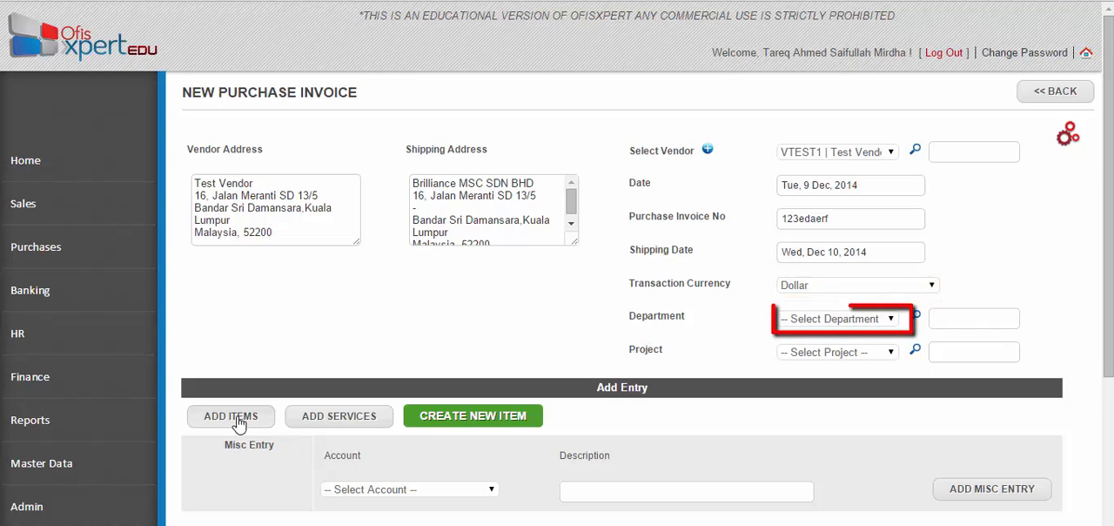
- Check which departments and projects can be assigned to the purchase invoice
left_click(887, 321)
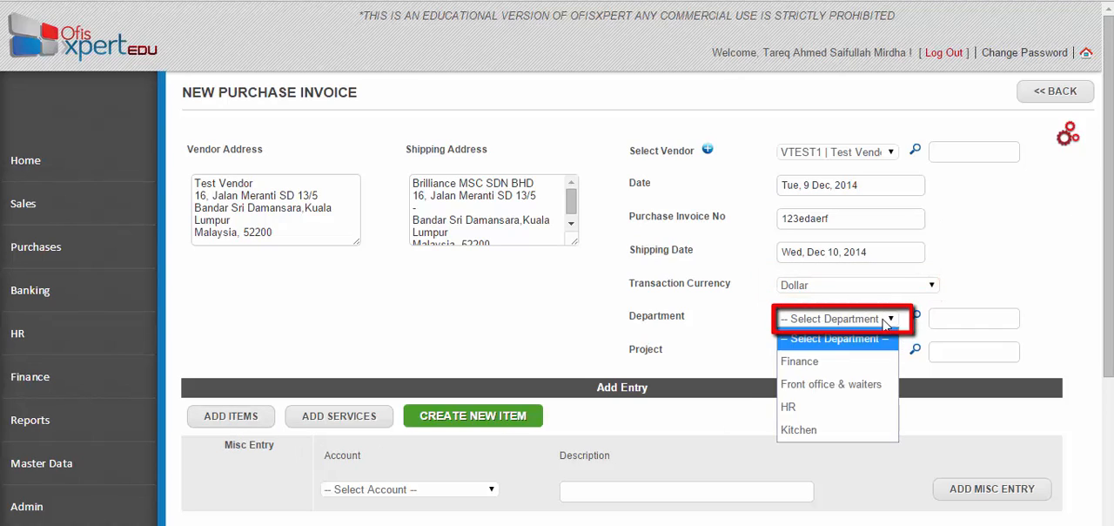
left_click(887, 321)
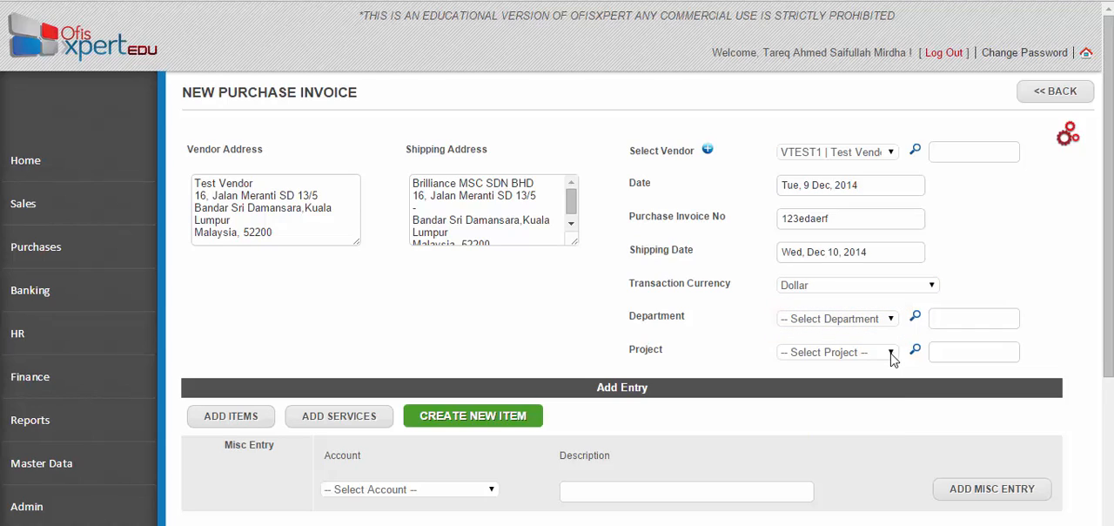
left_click(891, 354)
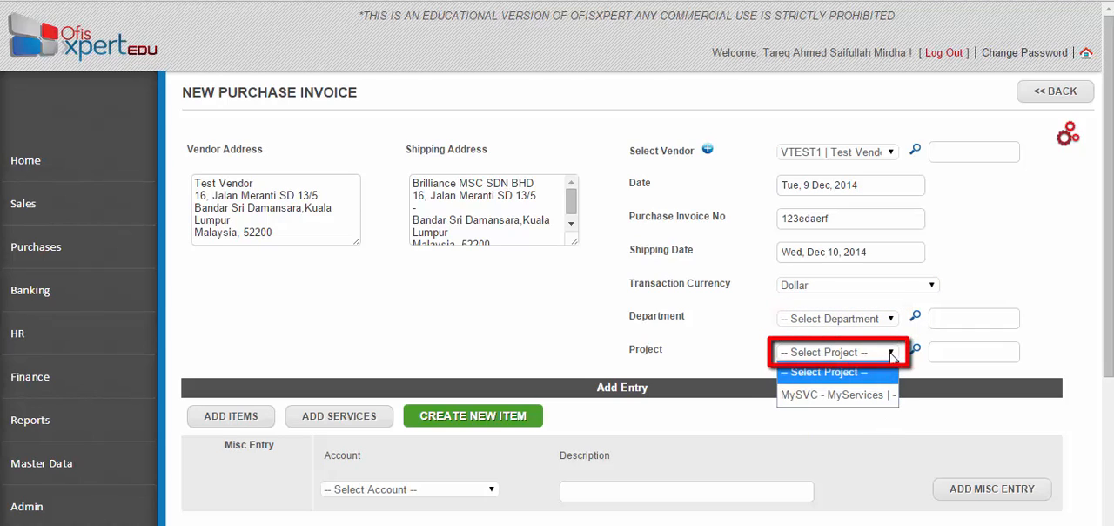
left_click(892, 357)
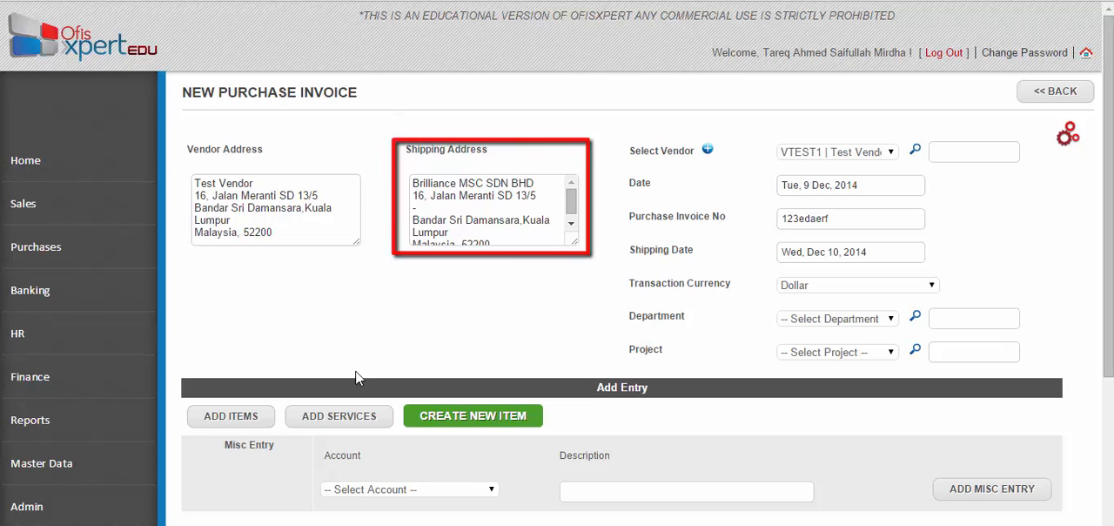
- Review the item codes and descriptions of both lines in the purchase invoice's entry table
scroll(884, 494, "down", 3)
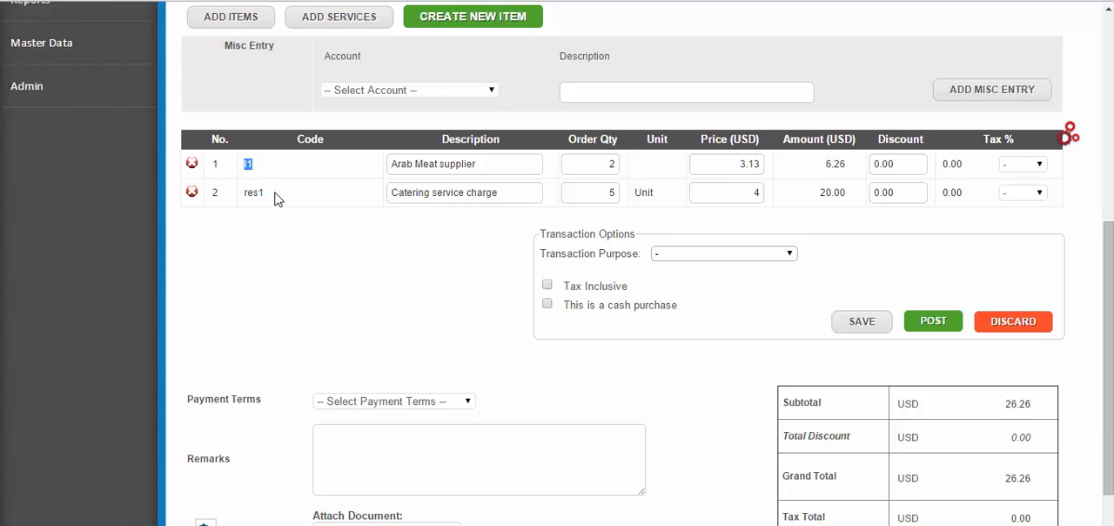
left_click_drag(275, 194, 243, 191)
left_click(275, 253)
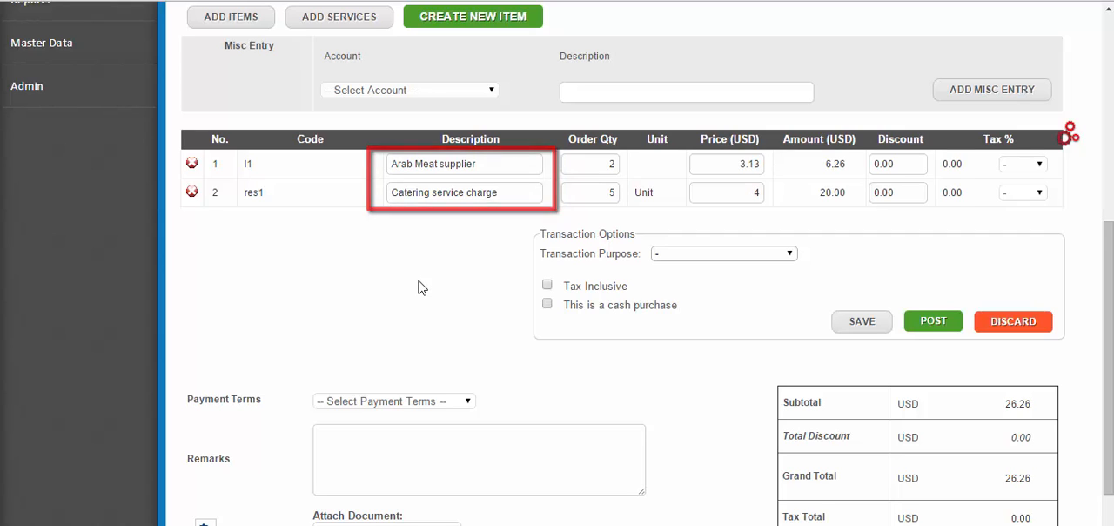
left_click(509, 164)
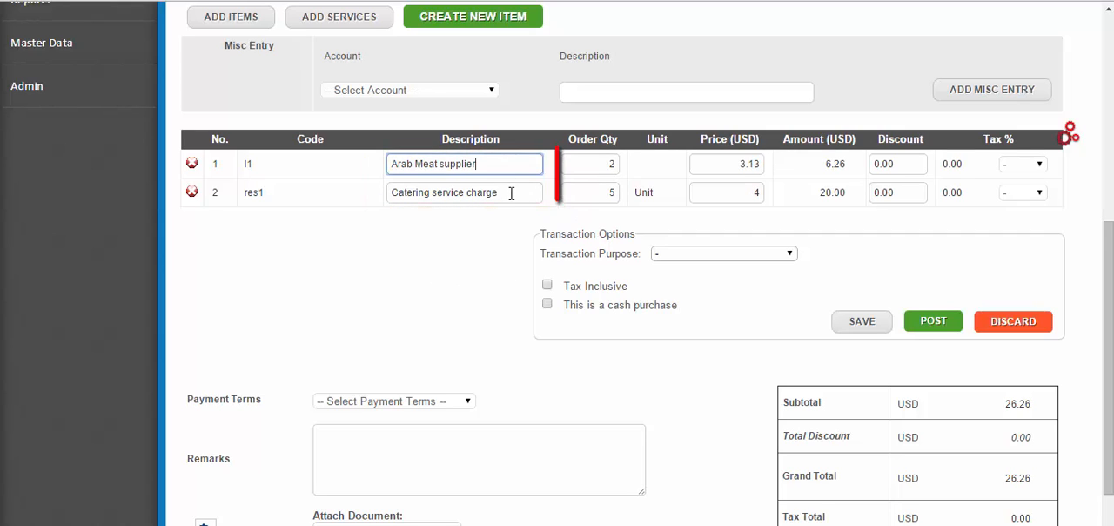
left_click(510, 192)
left_click(527, 162)
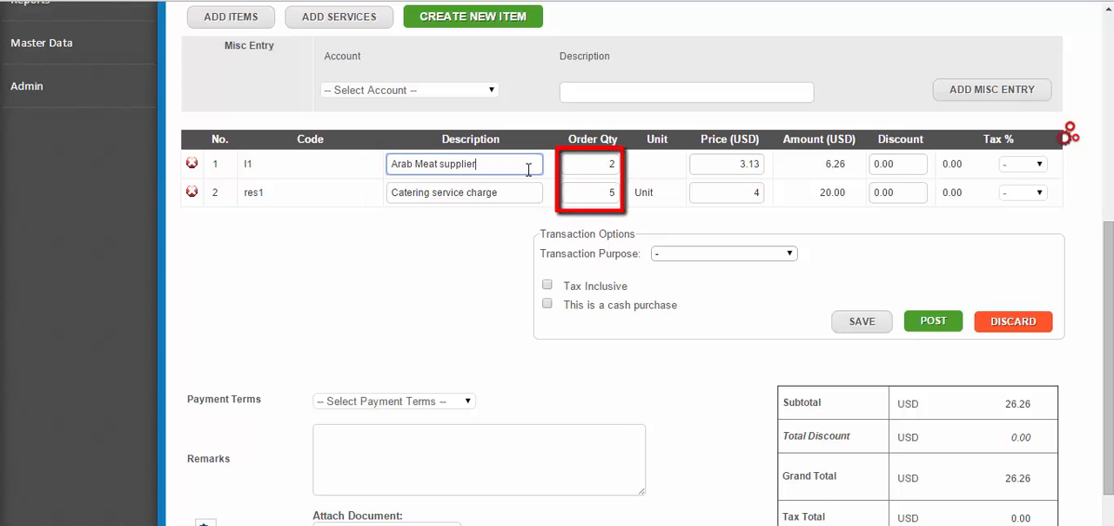
left_click_drag(528, 165, 387, 165)
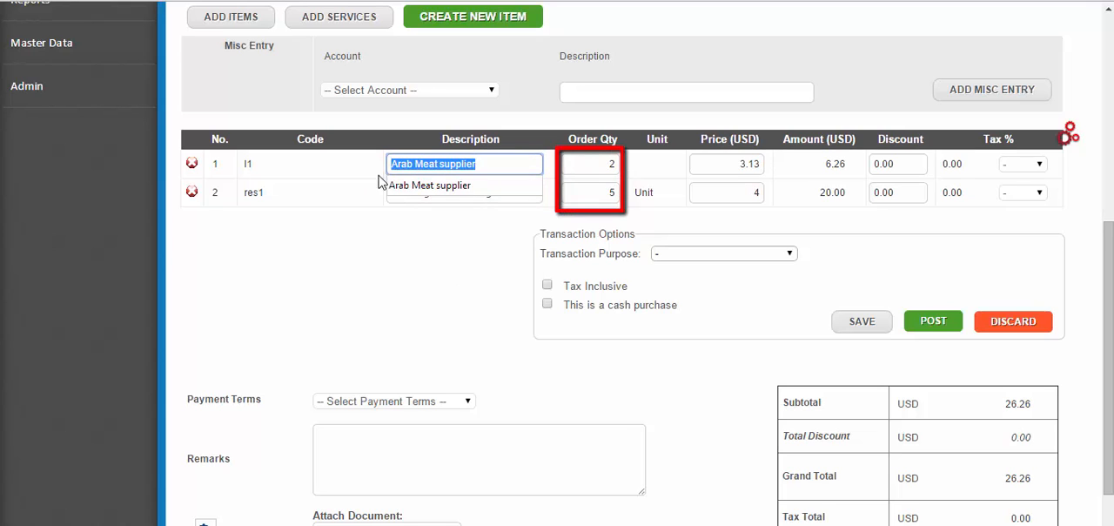
left_click(457, 240)
left_click_drag(512, 194, 389, 212)
left_click(378, 252)
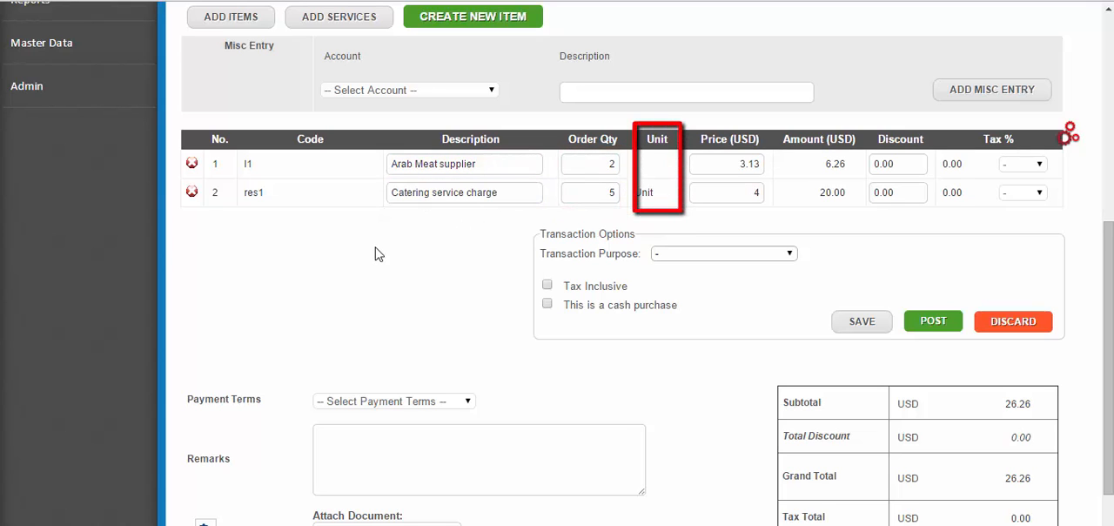
- Examine the order quantities, unit, prices, amounts and discounts of the two invoice lines
double_click(612, 163)
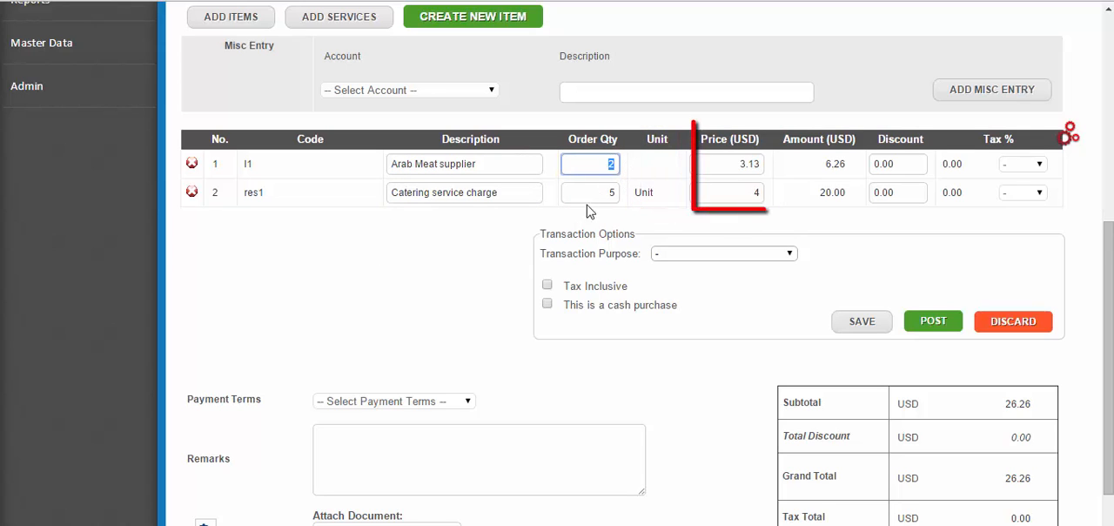
double_click(611, 193)
left_click(497, 237)
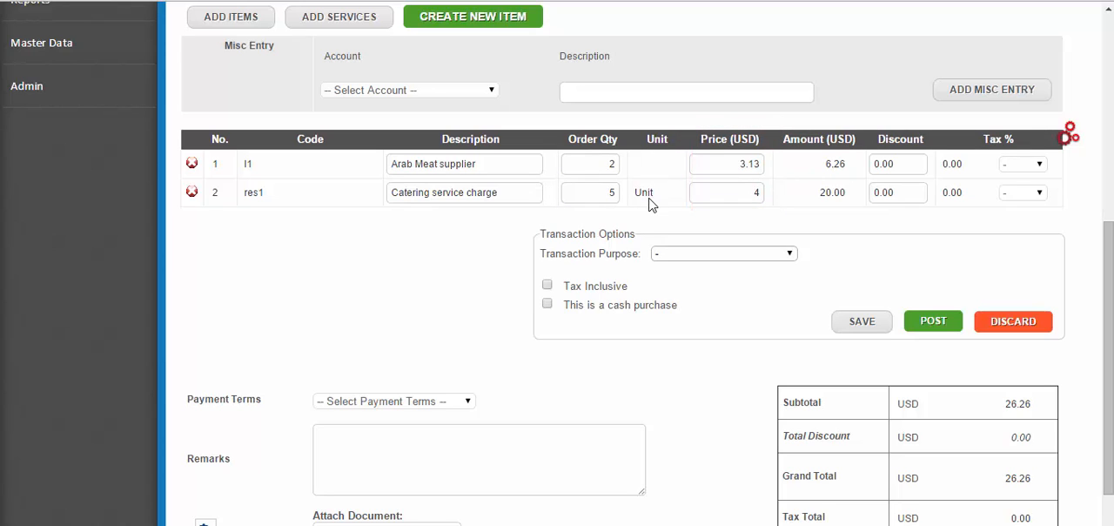
left_click(739, 196)
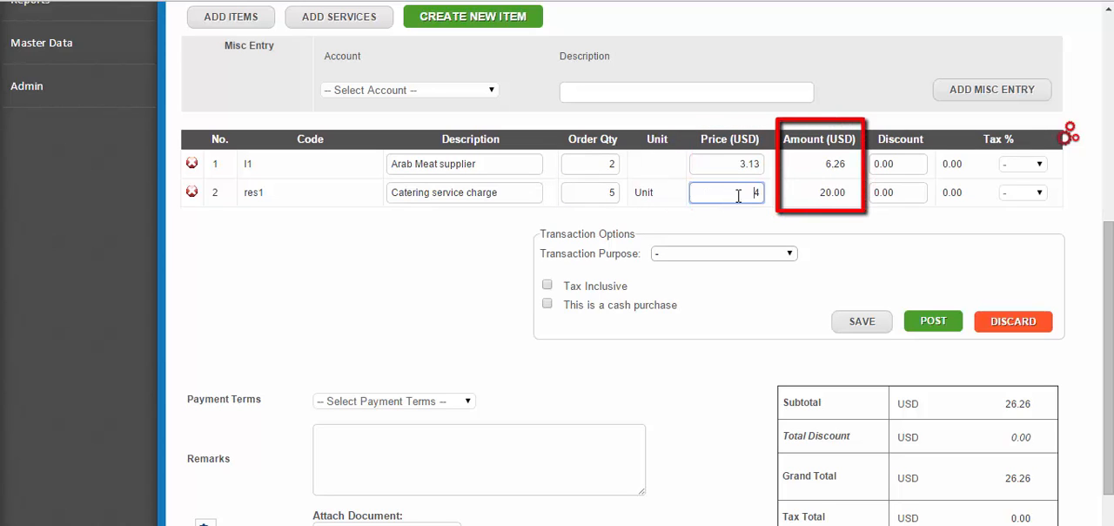
left_click(773, 228)
left_click_drag(727, 159, 775, 164)
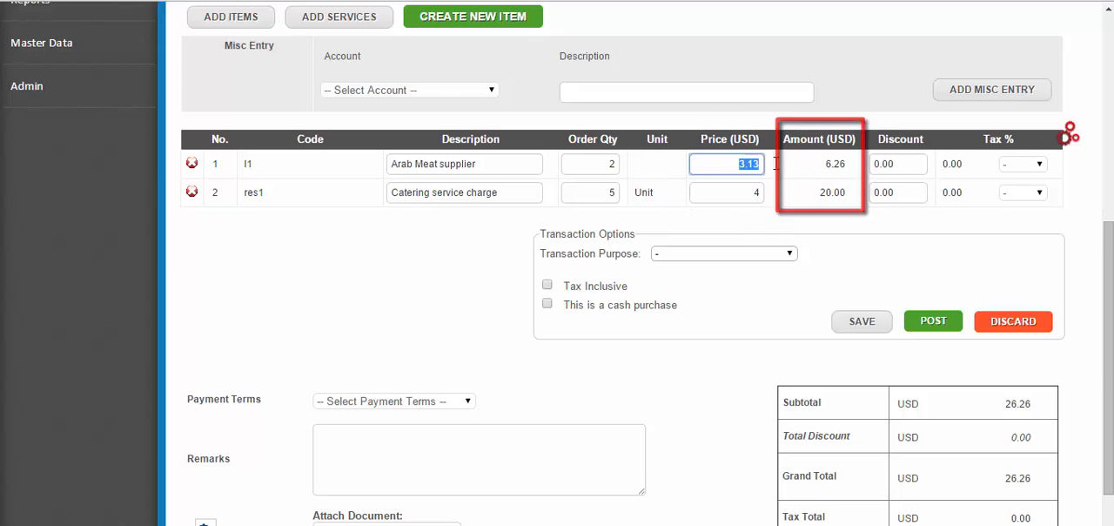
left_click(758, 224)
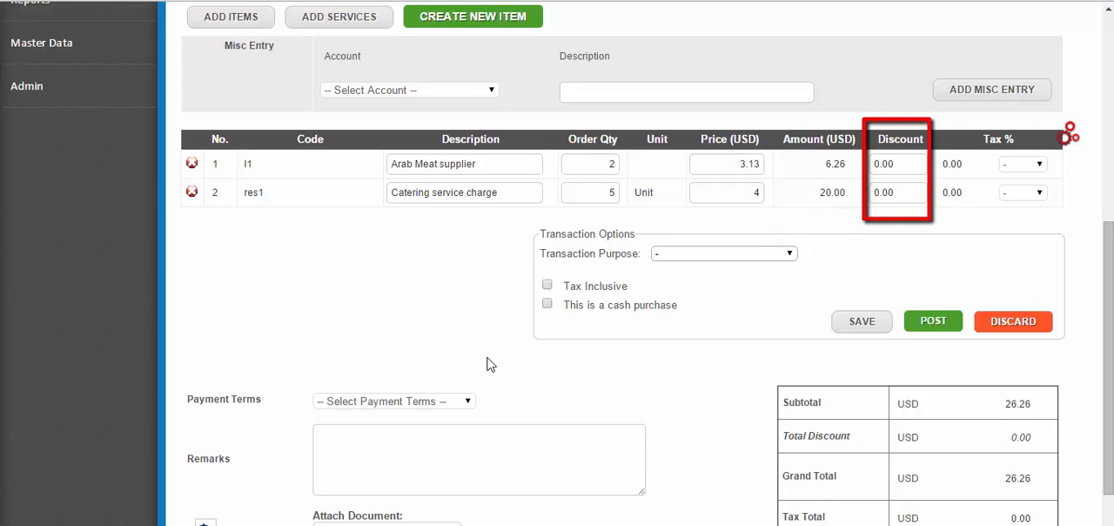
left_click_drag(818, 219, 822, 227)
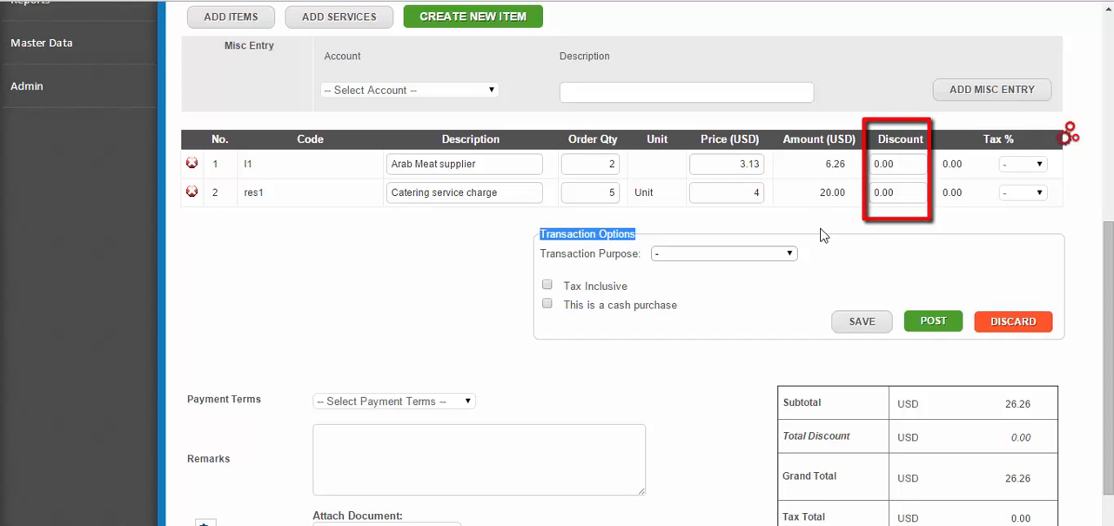
left_click(821, 229)
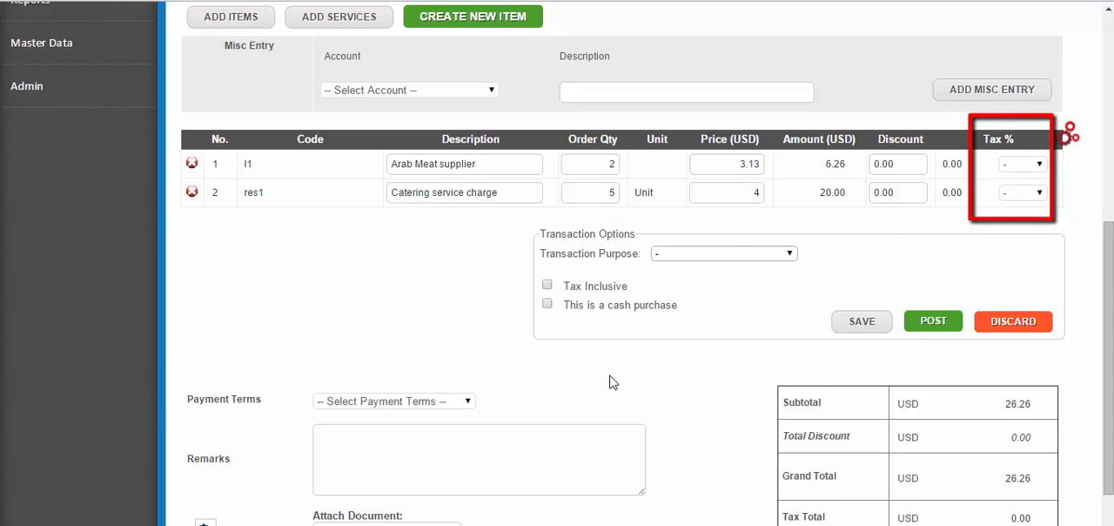
left_click(905, 164)
left_click(909, 199)
left_click(893, 219)
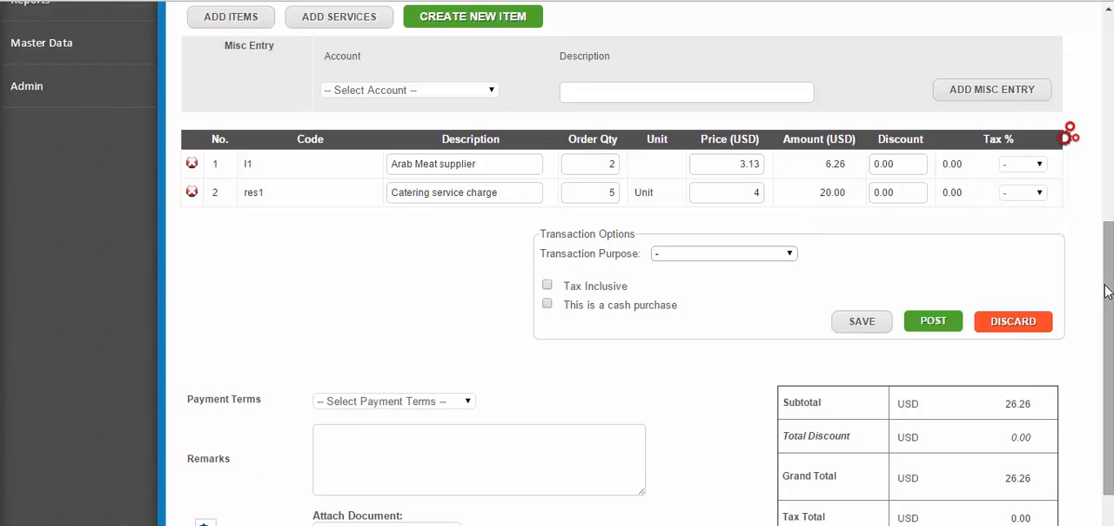
- Check the tax code choices for the Arab Meat supplier and Catering service charge lines
left_click_drag(1107, 289, 1108, 295)
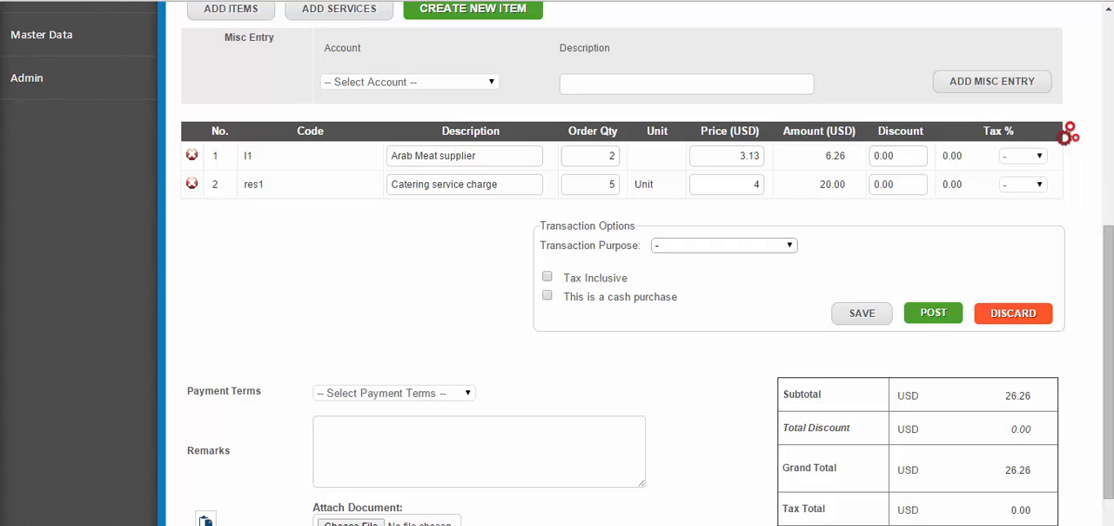
left_click_drag(1109, 290, 1110, 309)
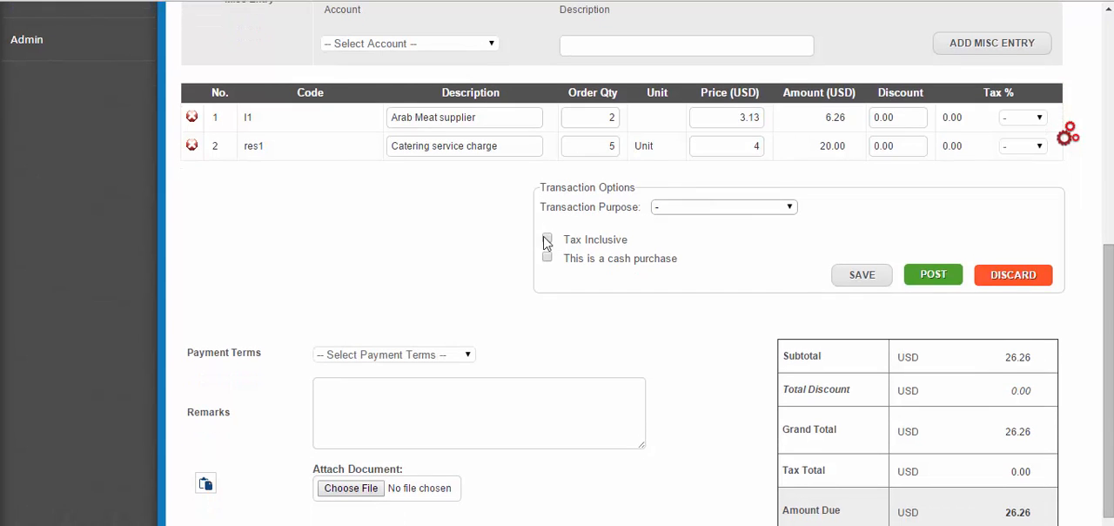
left_click(1037, 121)
left_click(1037, 121)
left_click(1038, 149)
left_click(1038, 149)
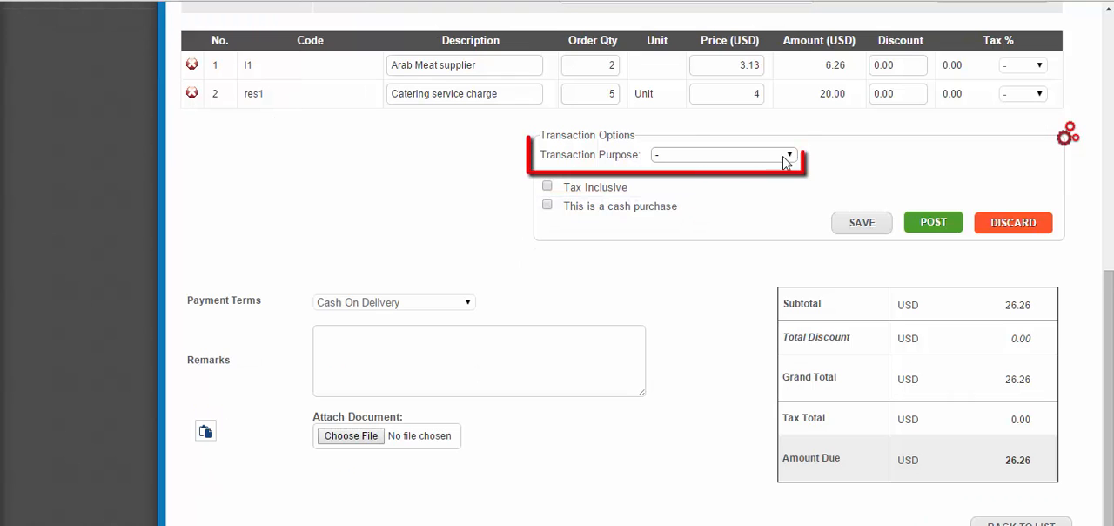
left_click(789, 154)
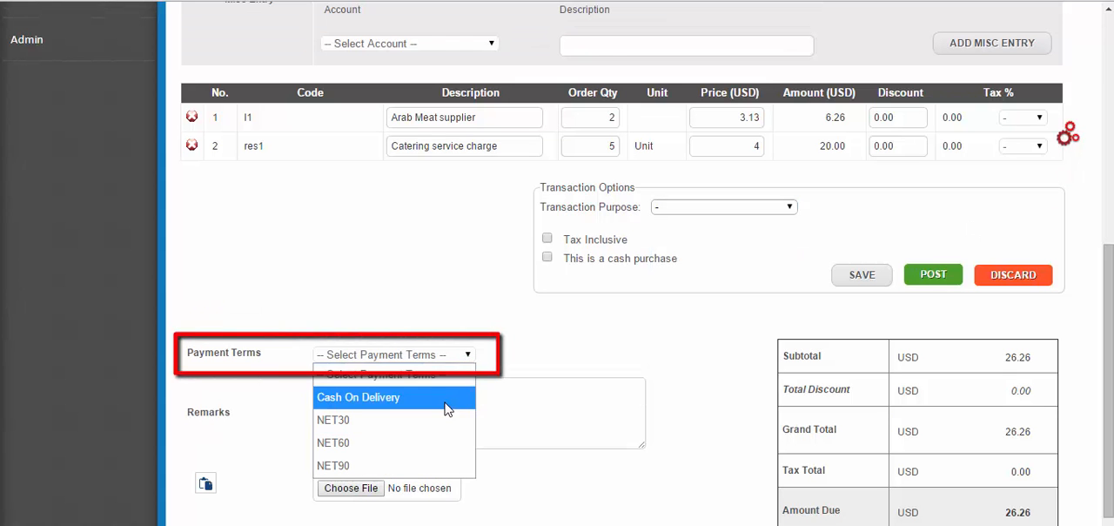
- Set the payment terms to Cash On Delivery and post the purchase invoice, accepting the confirmation
left_click(447, 409)
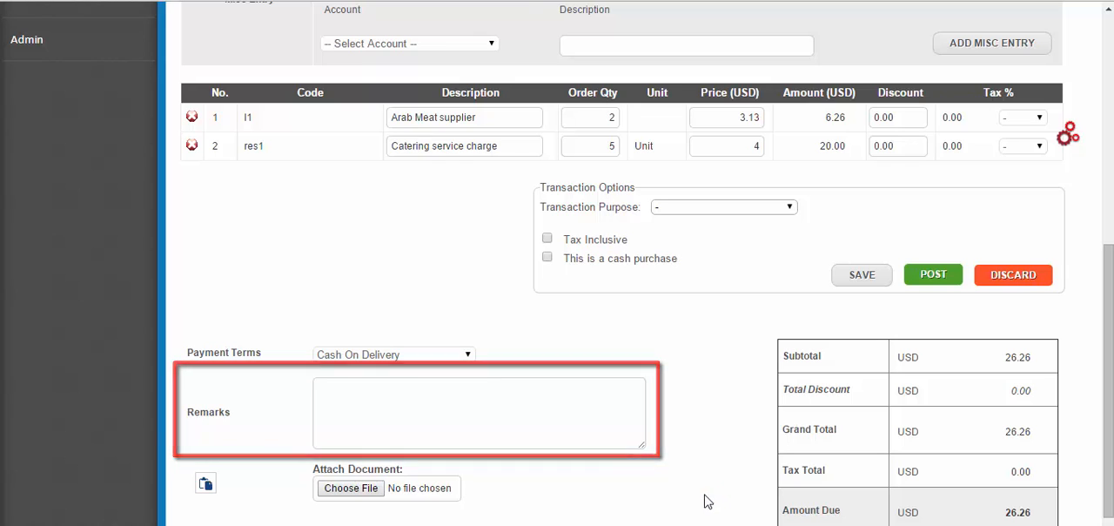
double_click(1018, 512)
left_click(1089, 509)
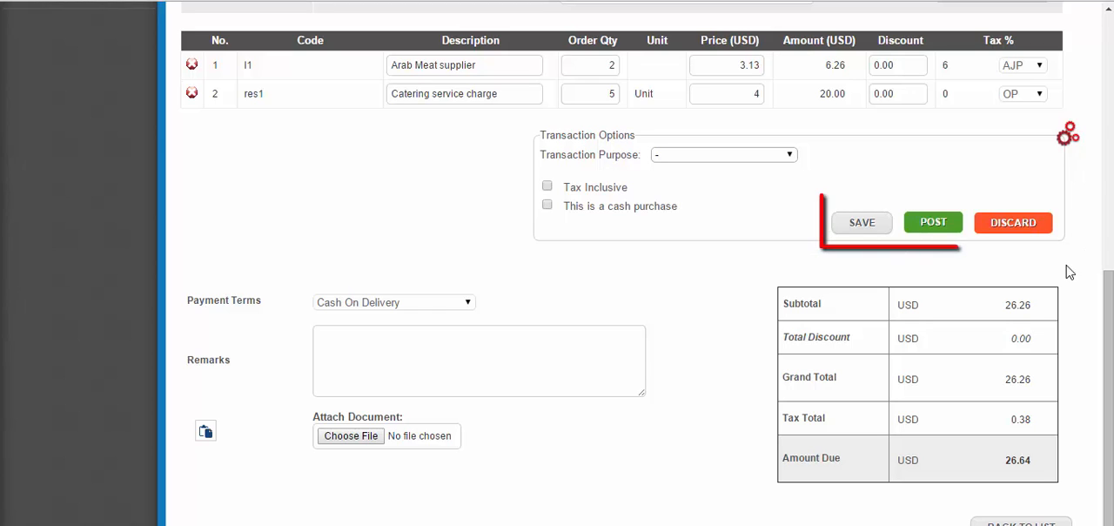
left_click(954, 234)
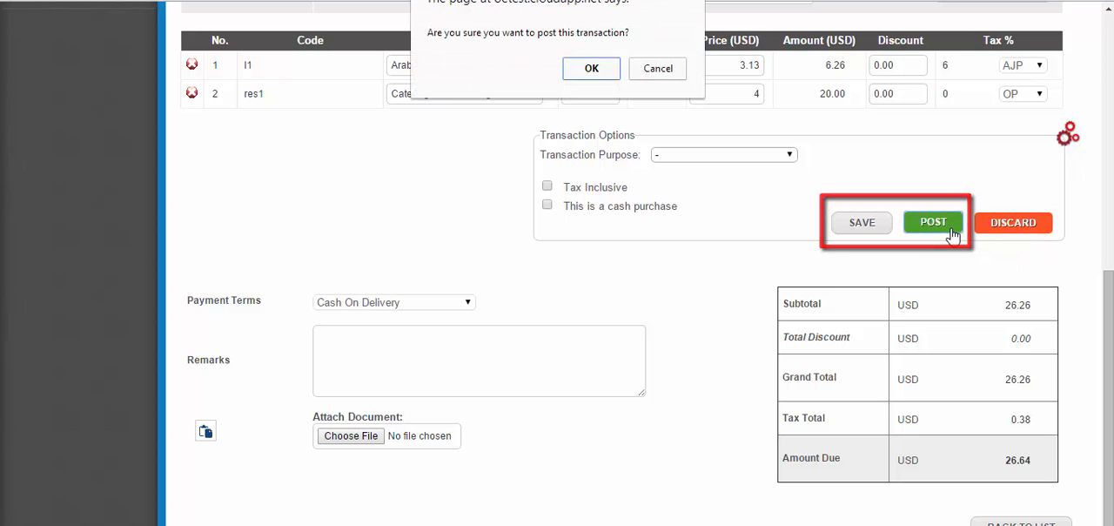
left_click(592, 69)
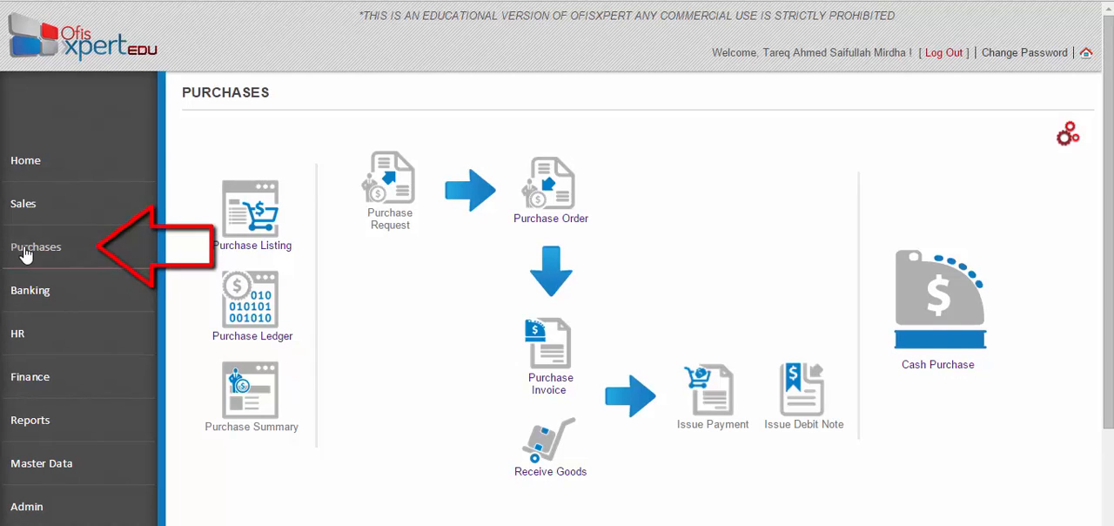
- Start a cash purchase from the Purchases module and open the list of cash accounts for it
left_click(82, 255)
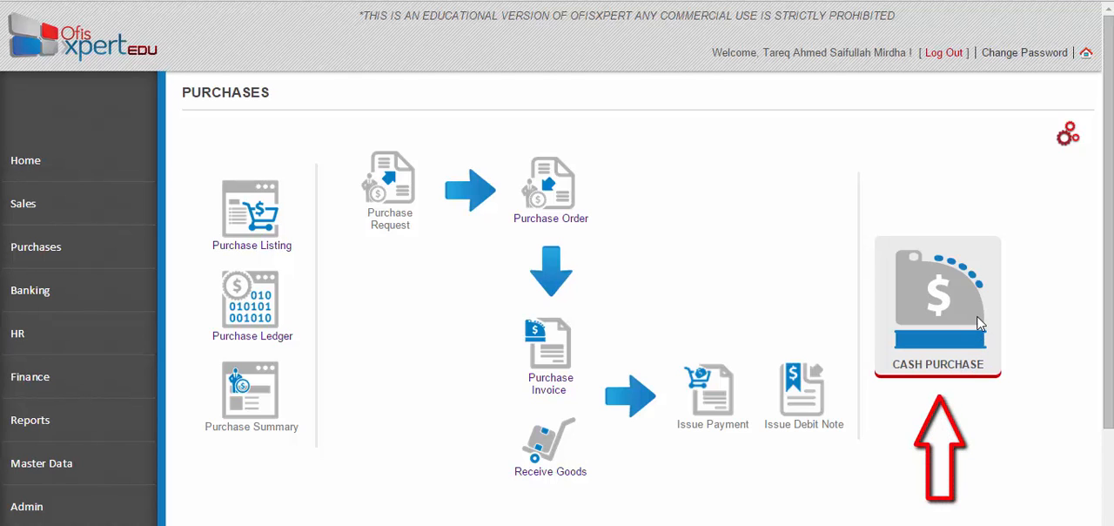
left_click(979, 323)
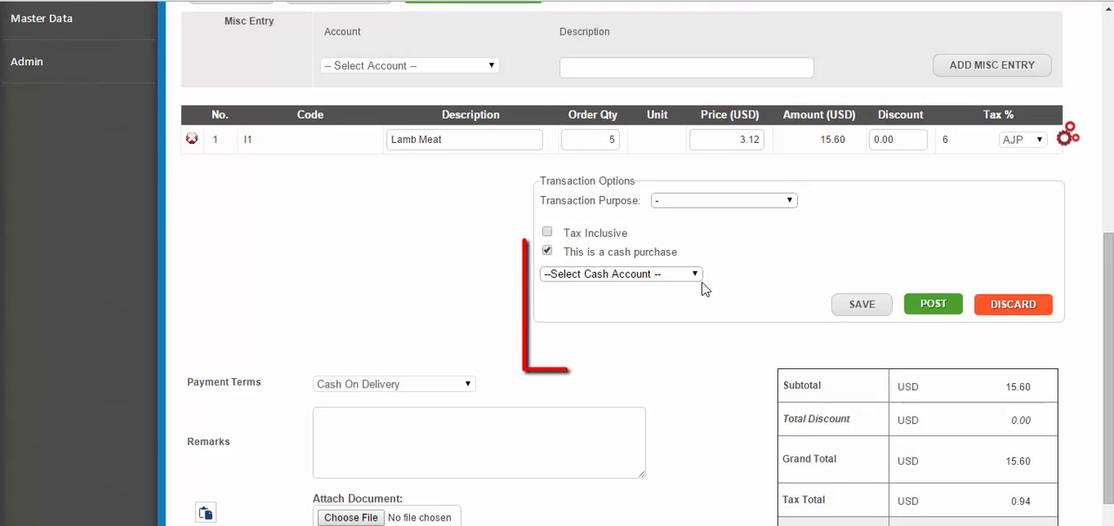
left_click(694, 276)
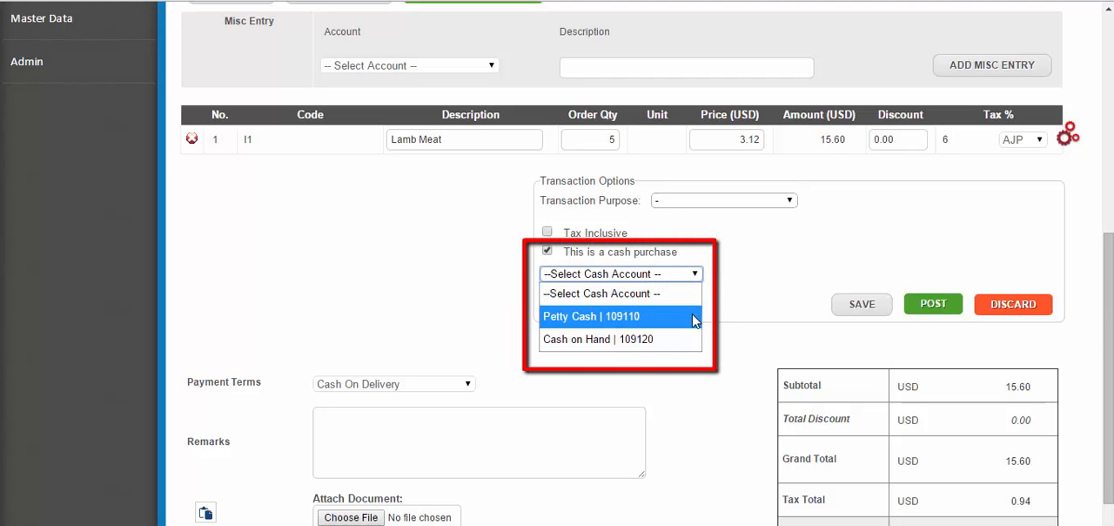